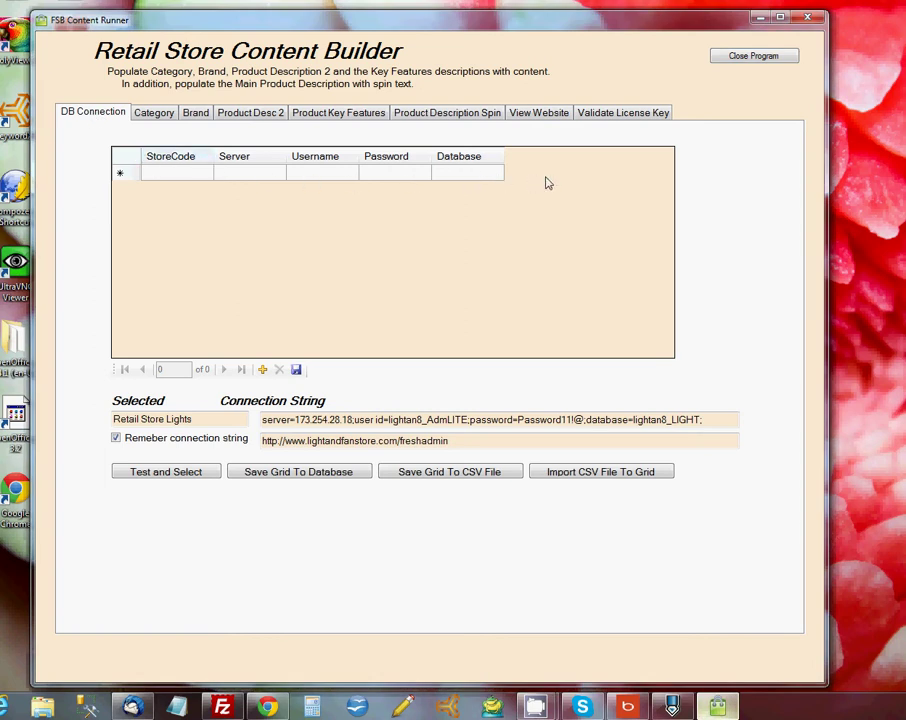
Enter 'Retail Store Lights' as the new connection row's store code and move to the Server cell
left_click(181, 174)
left_click(180, 174)
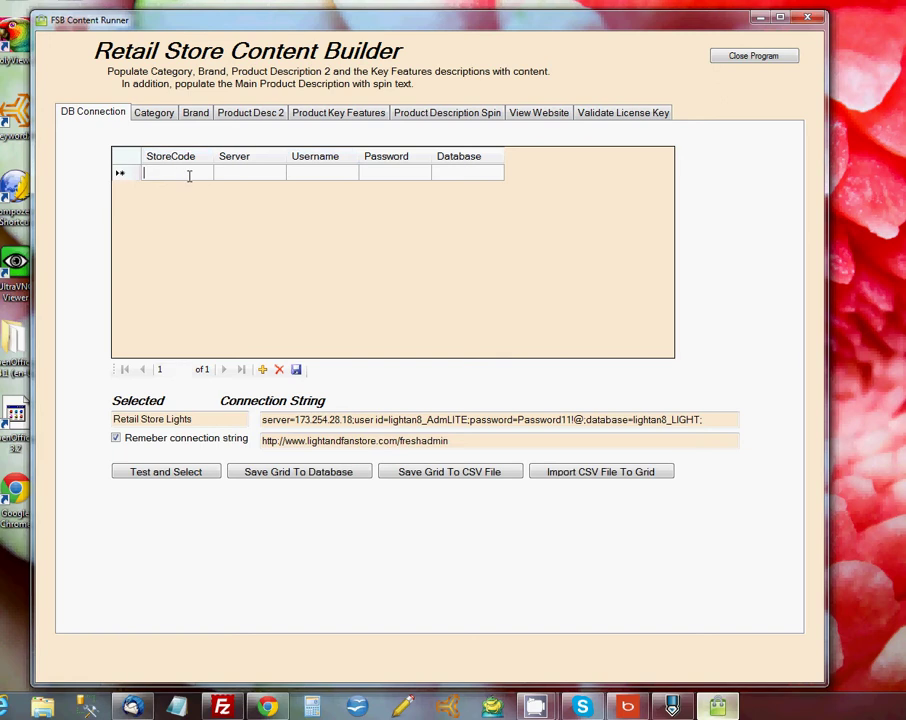
type("Retai")
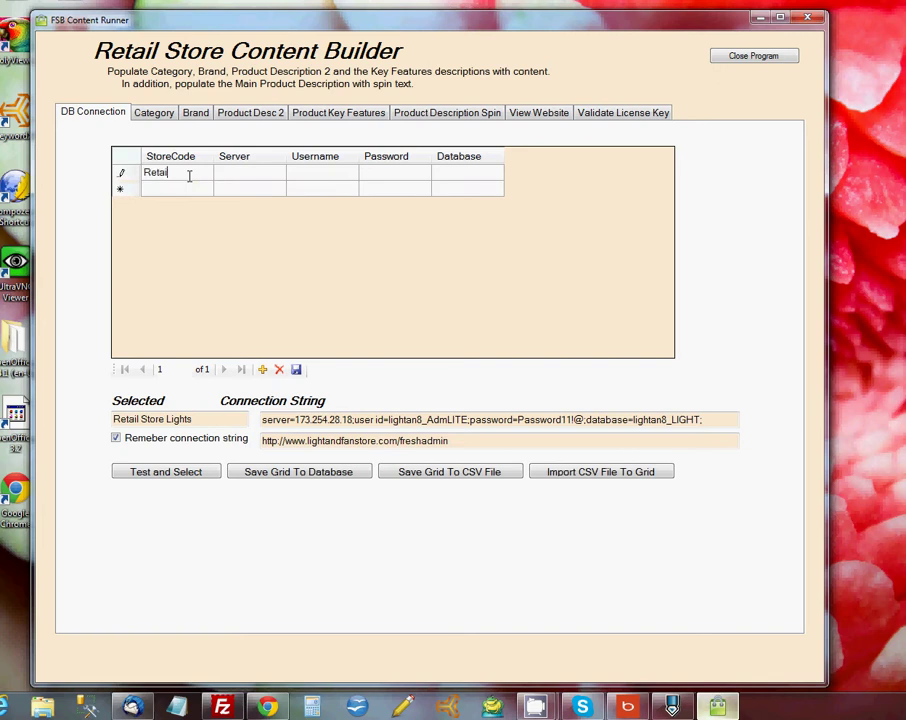
type("l Store Lights")
left_click(248, 174)
left_click(248, 176)
Copy the shared IP address 173.254.28.18 from the cPanel account stats
left_click(268, 707)
left_click(170, 208)
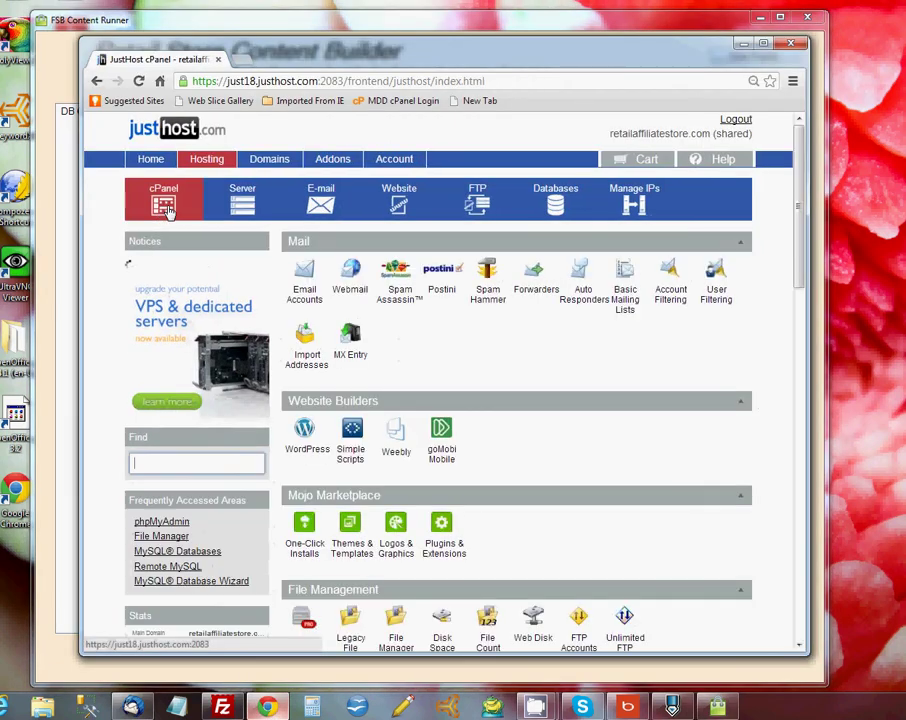
scroll(170, 208, "down", 5)
scroll(170, 210, "down", 3)
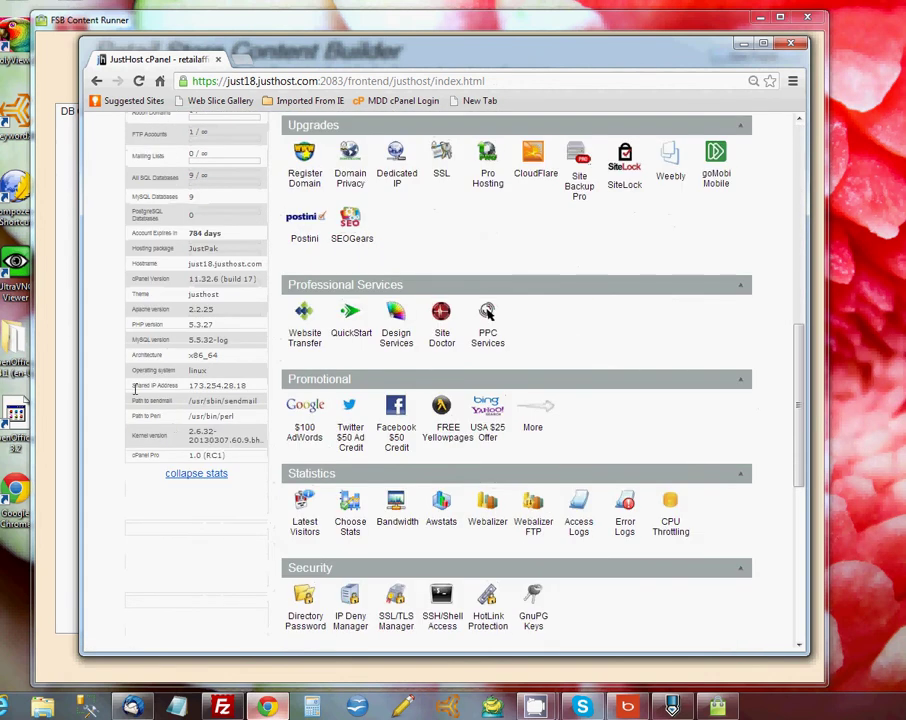
left_click_drag(247, 385, 190, 385)
right_click(207, 395)
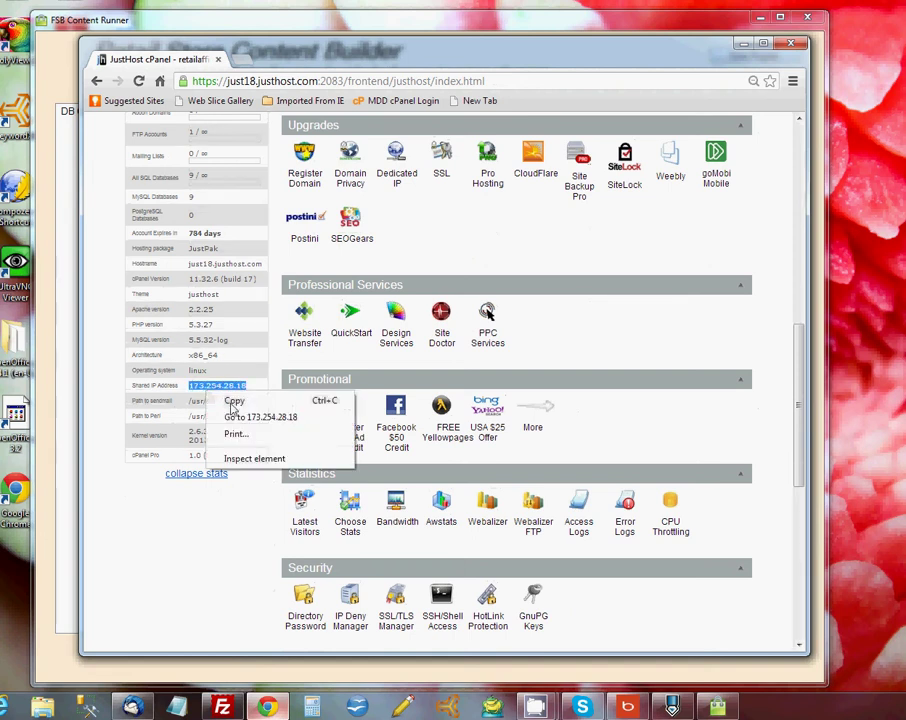
left_click(232, 400)
left_click(258, 30)
Paste 173.254.28.18 into the new row's Server cell, then bring FileZilla forward
left_click(244, 173)
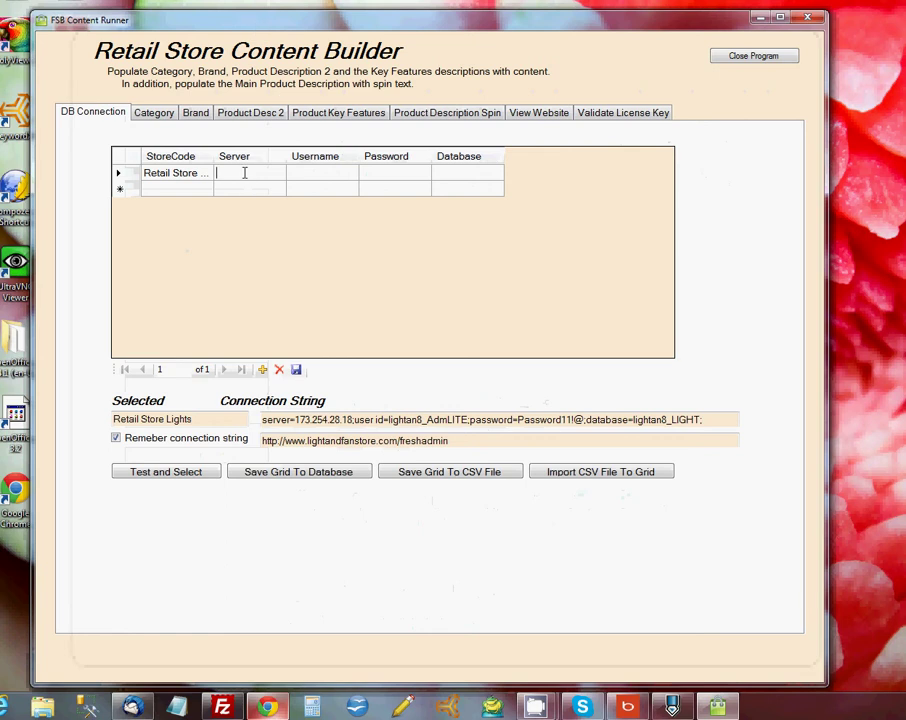
right_click(218, 173)
left_click(276, 234)
left_click(312, 175)
left_click(311, 174)
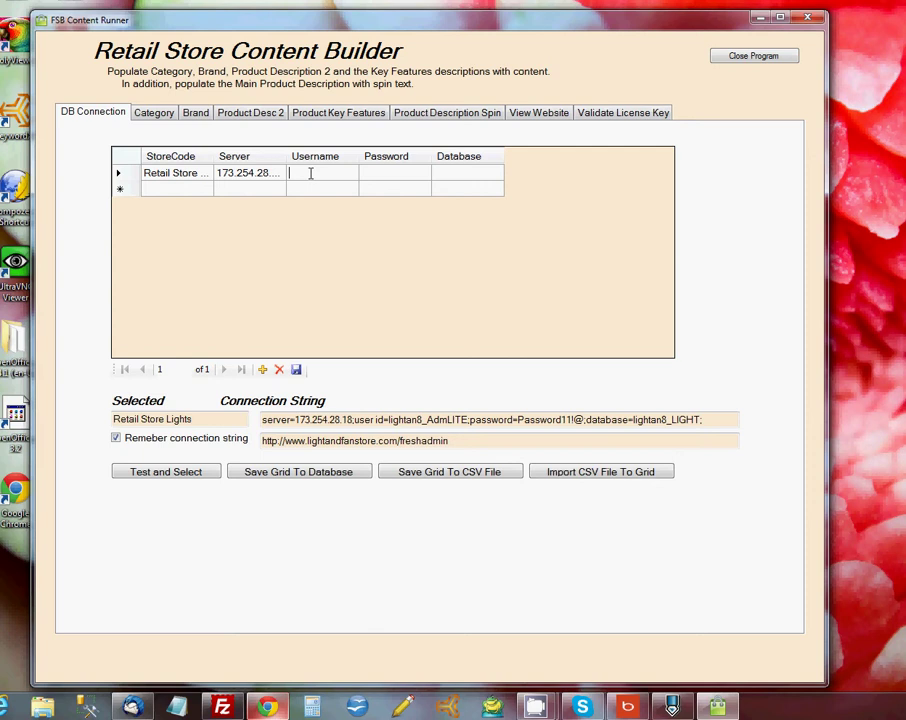
left_click(222, 707)
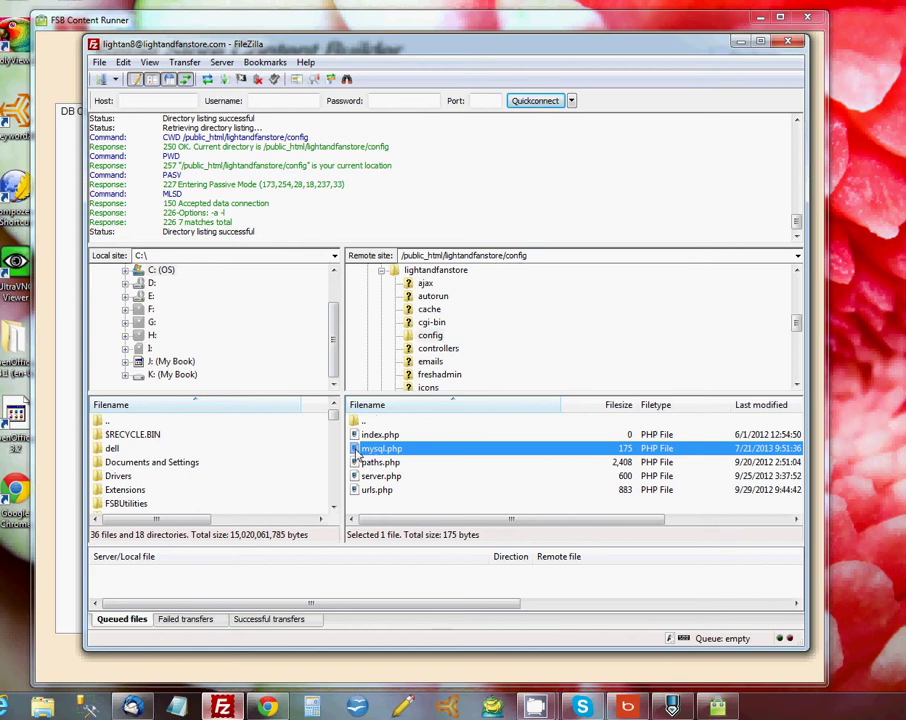
Open the remote mysql.php config file in PSPad using View/Edit
right_click(356, 452)
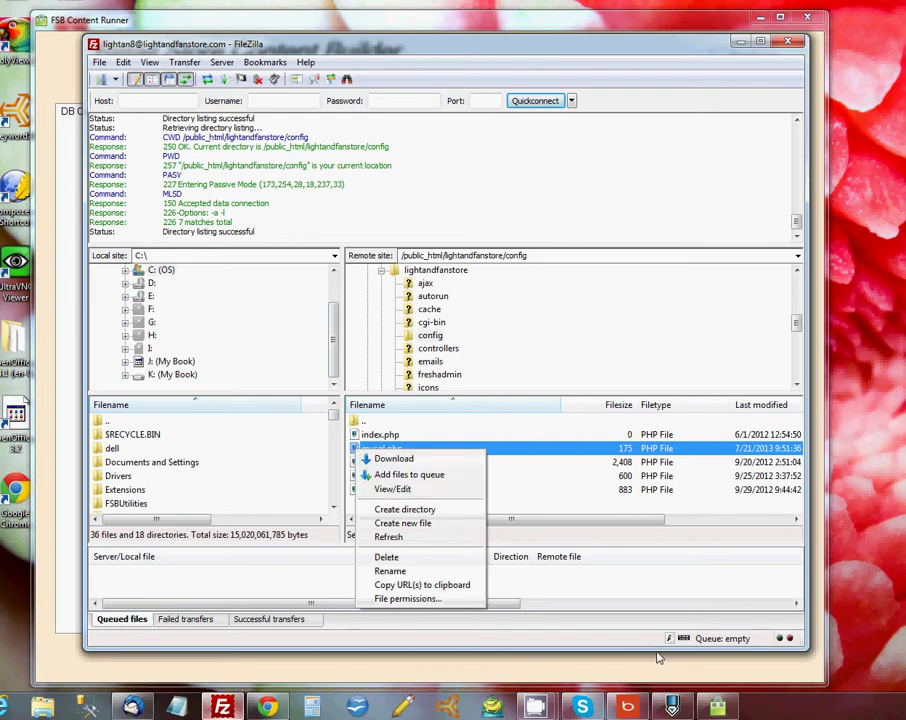
left_click(392, 489)
left_click(441, 380)
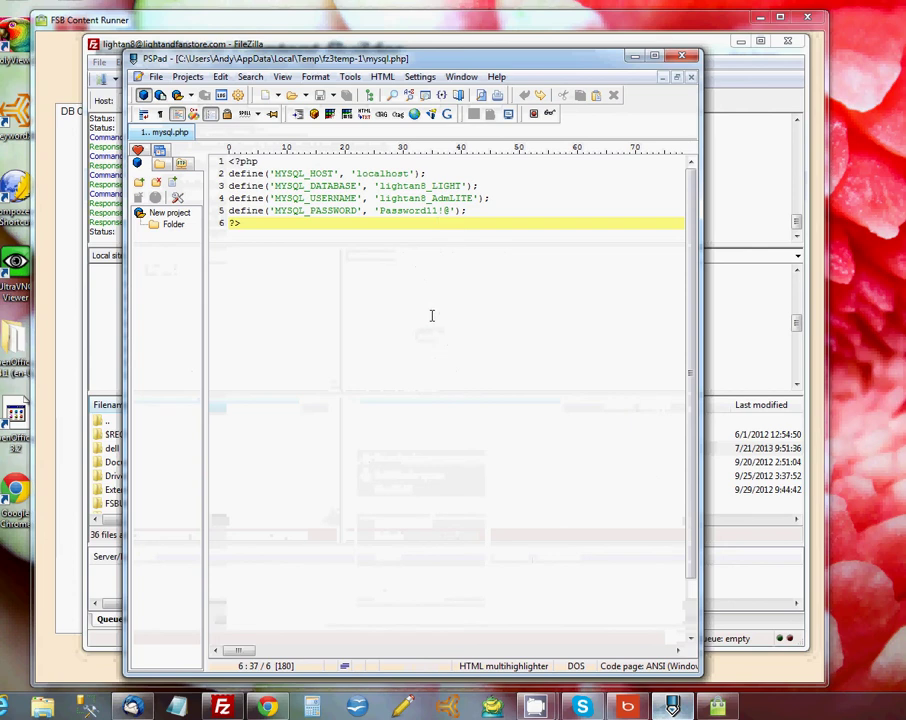
Copy the database name from mysql.php into the row's Database cell
left_click_drag(382, 187, 466, 186)
right_click(449, 188)
left_click(474, 212)
left_click(364, 14)
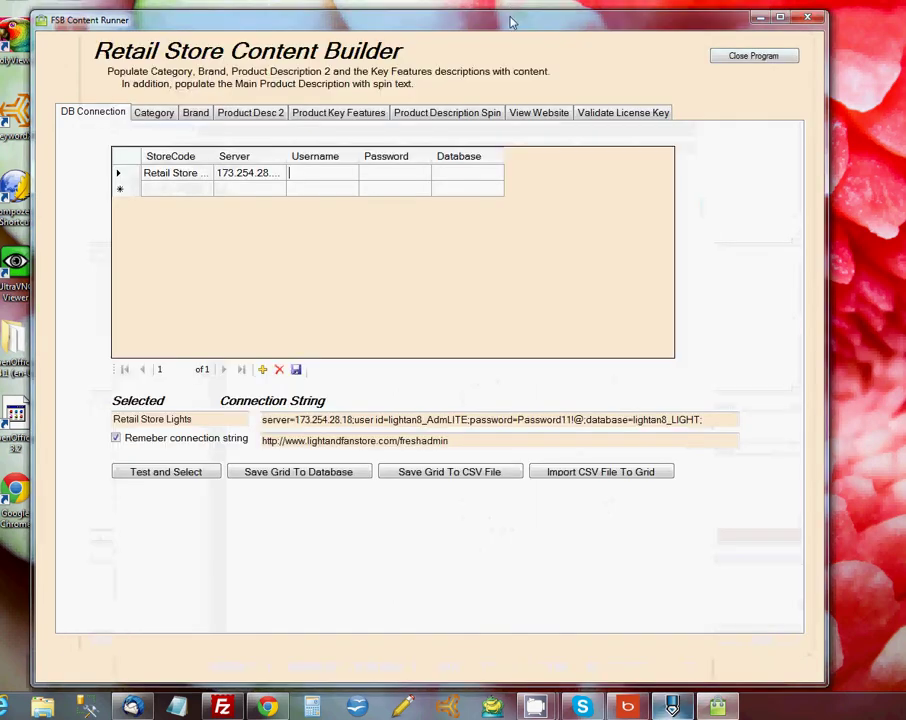
left_click(469, 175)
left_click(469, 175)
right_click(466, 175)
left_click(502, 235)
Copy the MySQL username from mysql.php into the row's Username cell
left_click(668, 707)
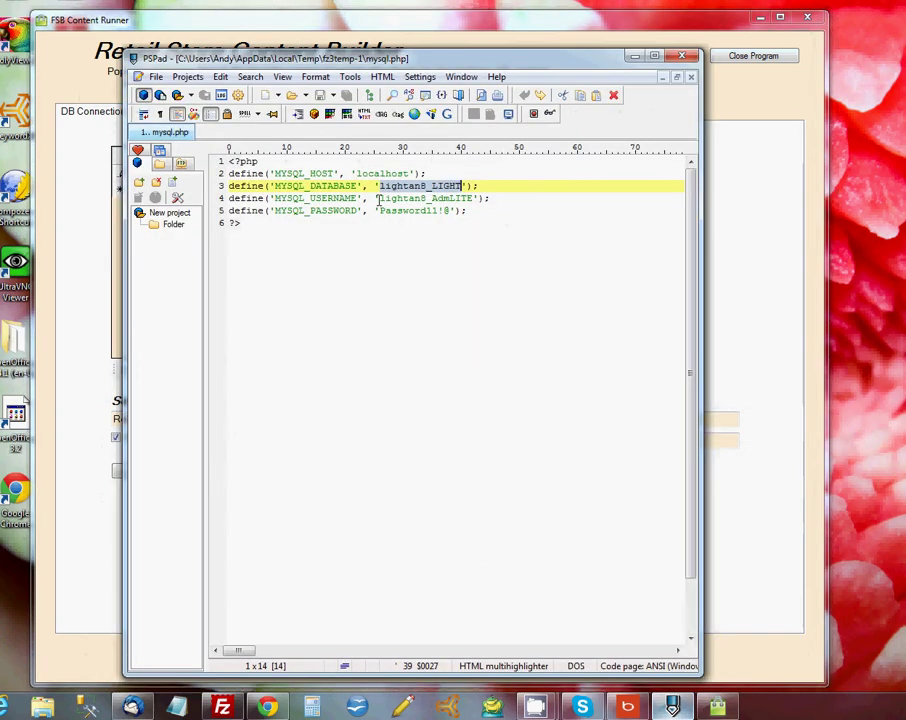
left_click_drag(380, 198, 475, 198)
right_click(457, 200)
left_click(488, 218)
left_click(420, 22)
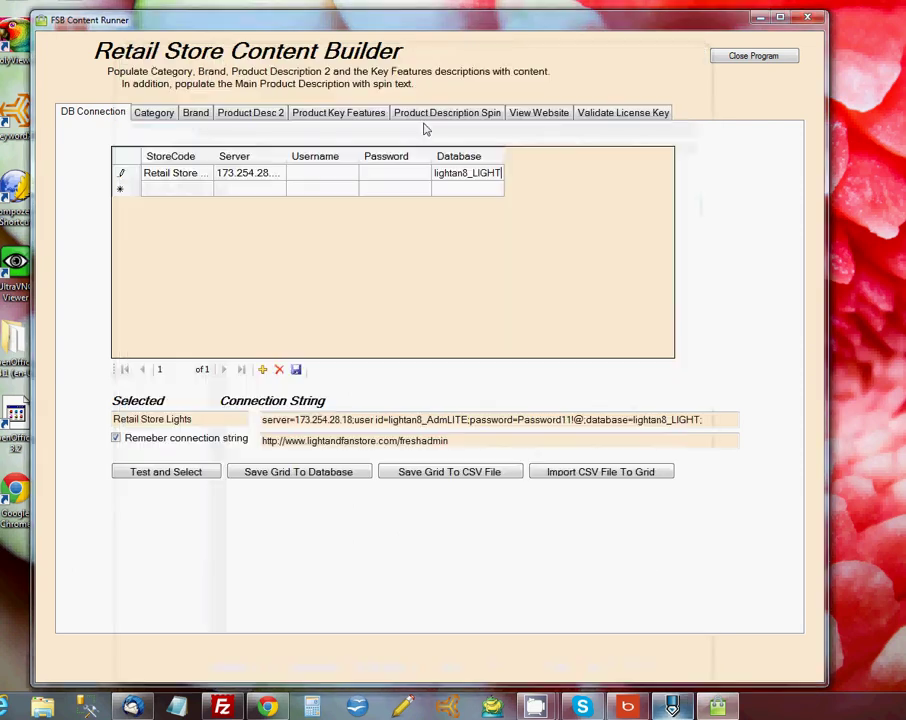
left_click(338, 176)
left_click(337, 177)
right_click(340, 176)
left_click(371, 237)
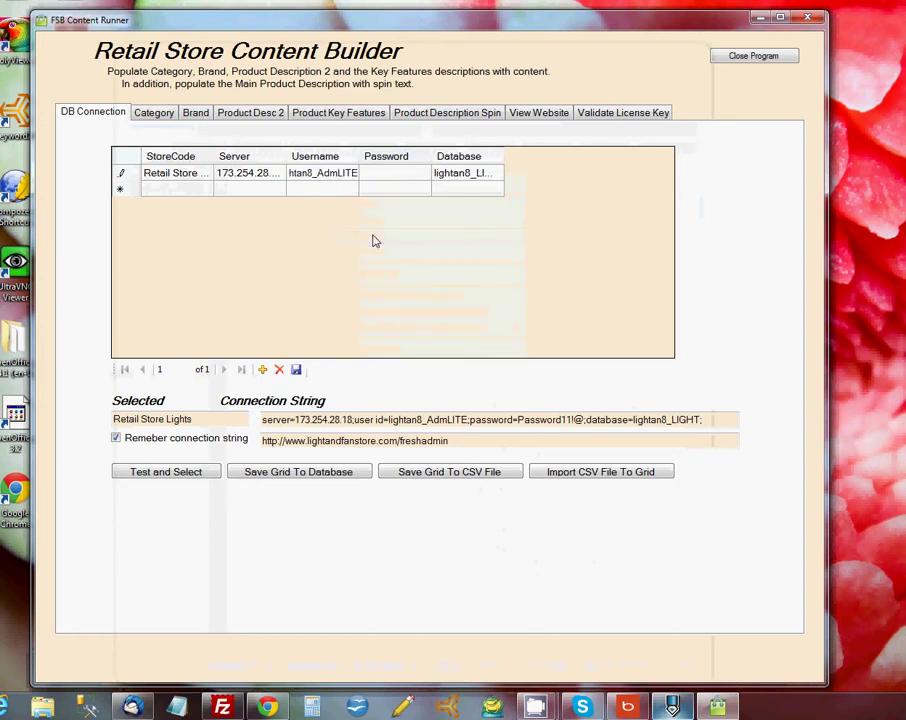
left_click(380, 176)
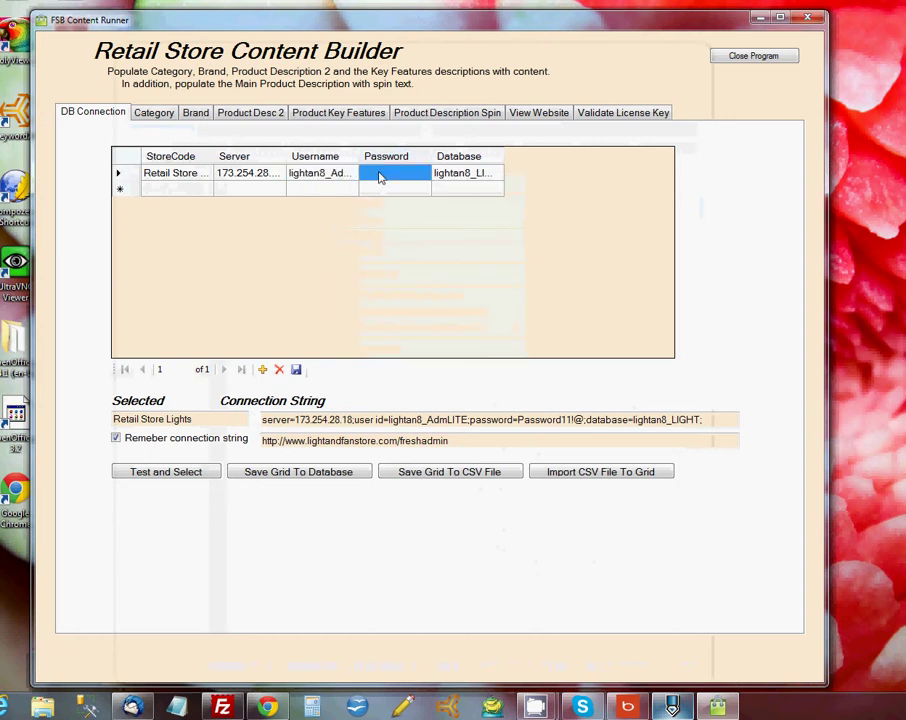
left_click(380, 176)
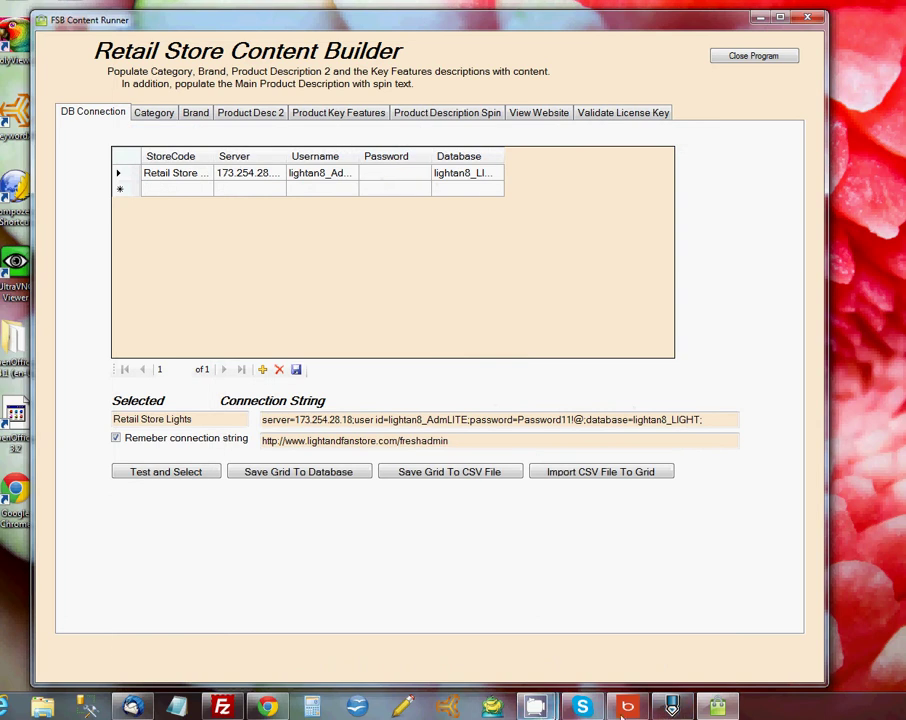
Copy the MySQL password from mysql.php into the row's Password cell
left_click(672, 707)
left_click_drag(378, 211, 437, 216)
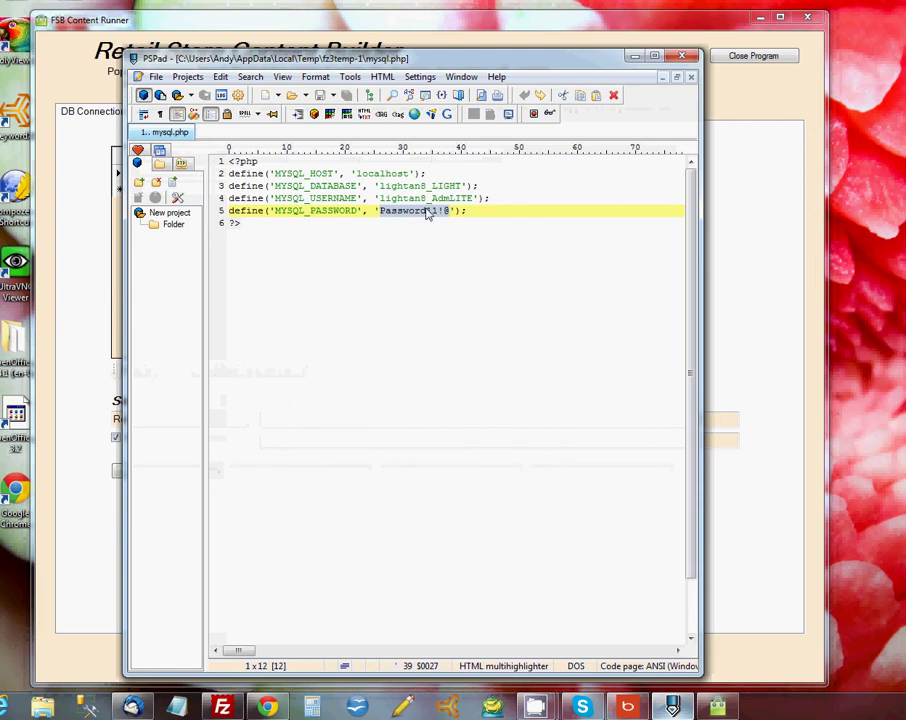
right_click(426, 208)
left_click(445, 230)
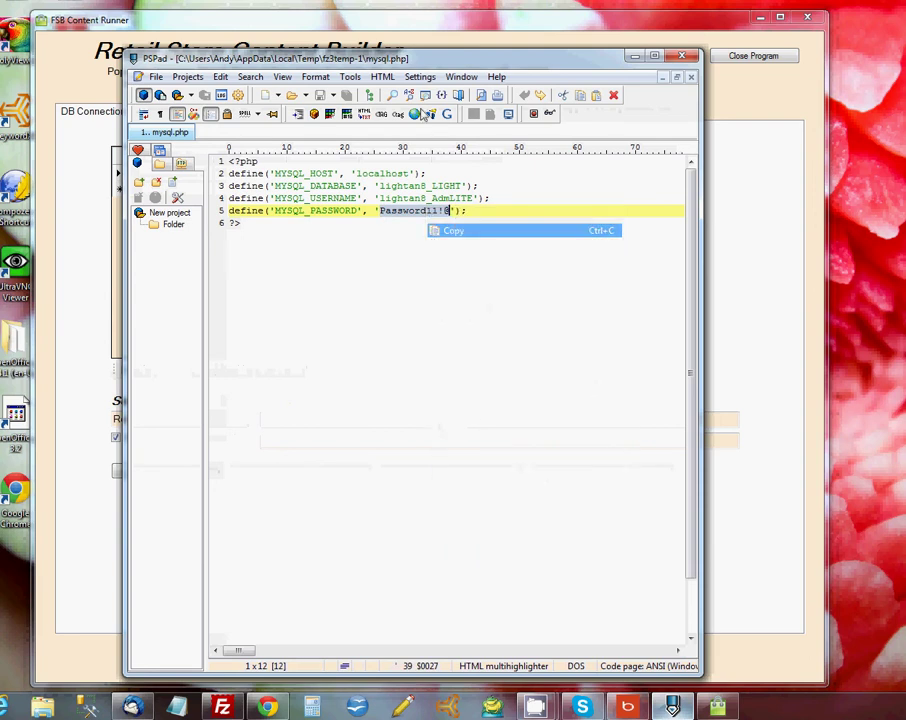
left_click(418, 22)
left_click(393, 172)
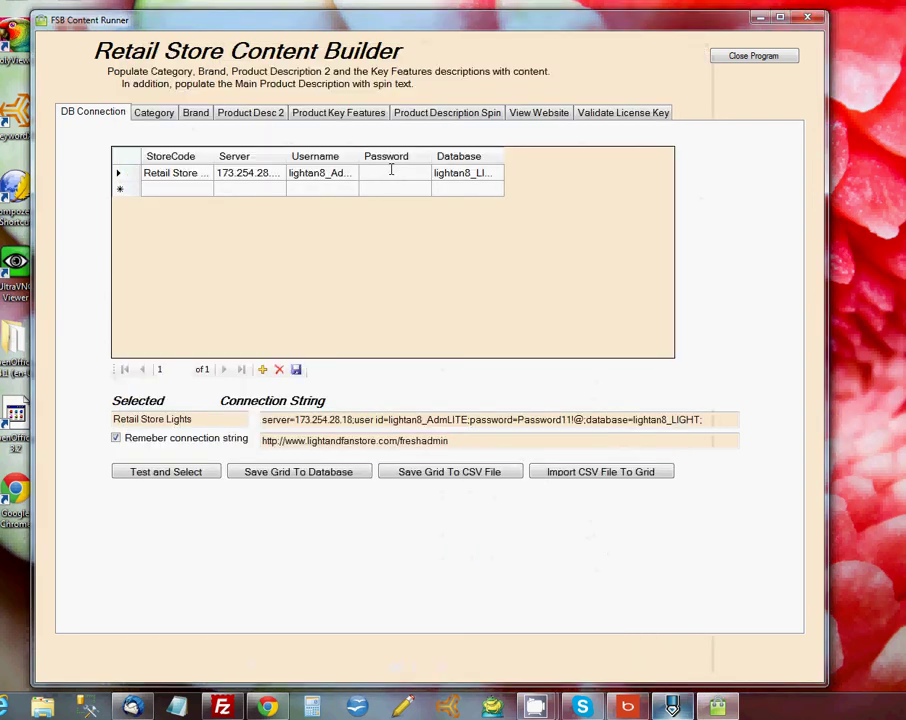
right_click(381, 171)
left_click(415, 233)
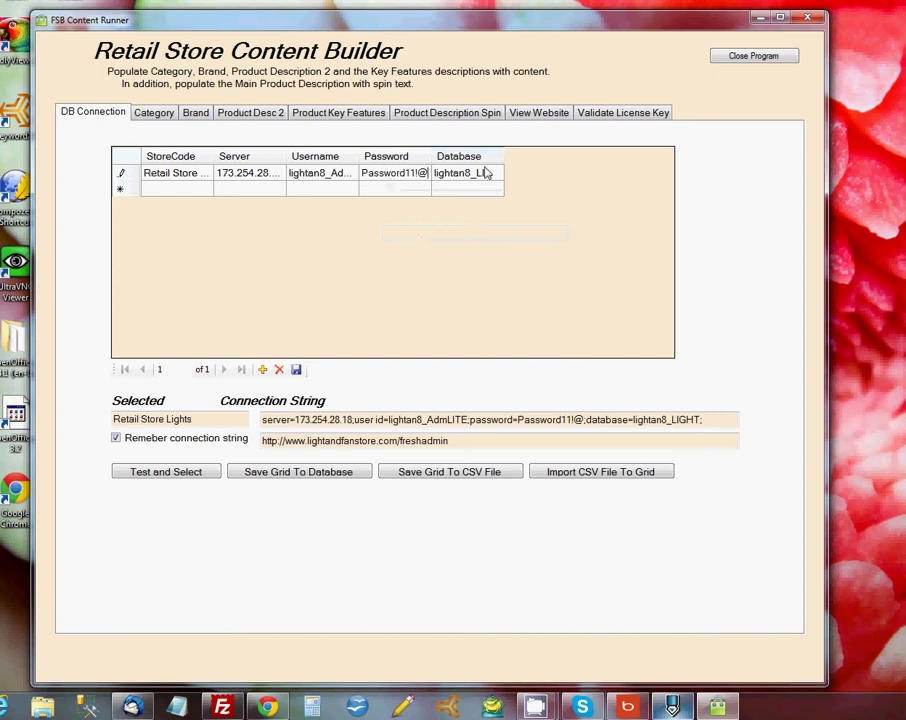
key("alt+Tab")
scroll(230, 438, "up", 1)
scroll(230, 438, "up", 2)
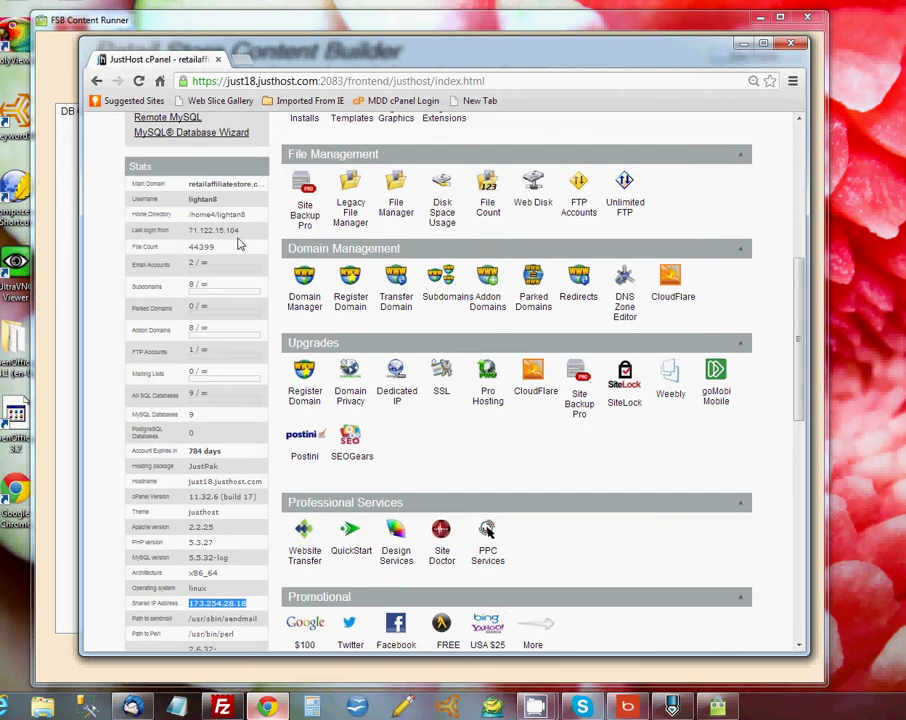
left_click_drag(242, 230, 188, 230)
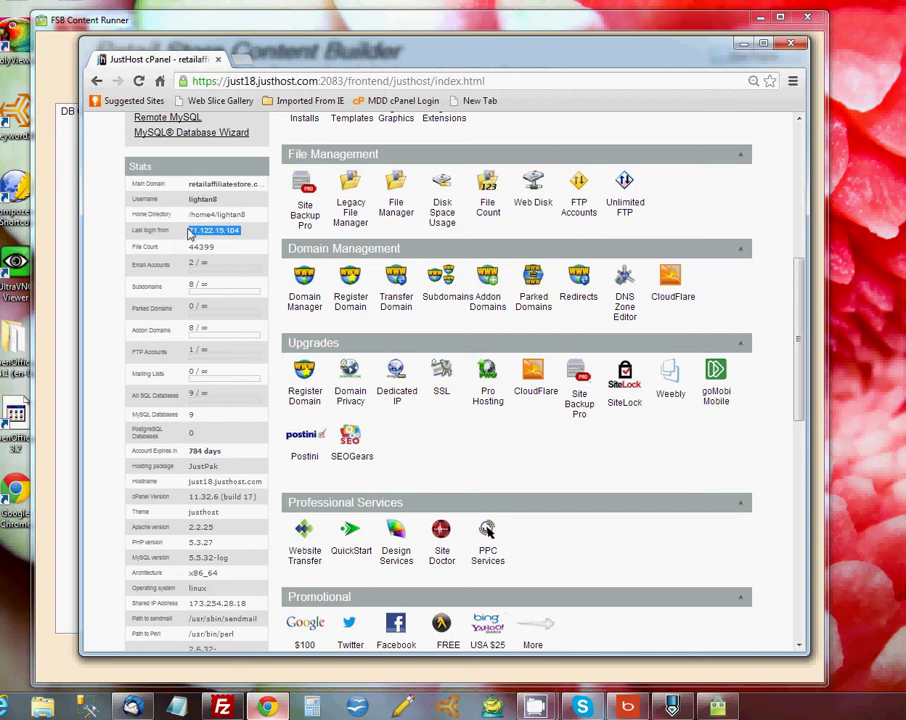
right_click(204, 232)
left_click(212, 238)
Add 71.122.15.104 as a Remote MySQL access host, then minimize the browser
scroll(295, 262, "down", 3)
scroll(296, 263, "down", 9)
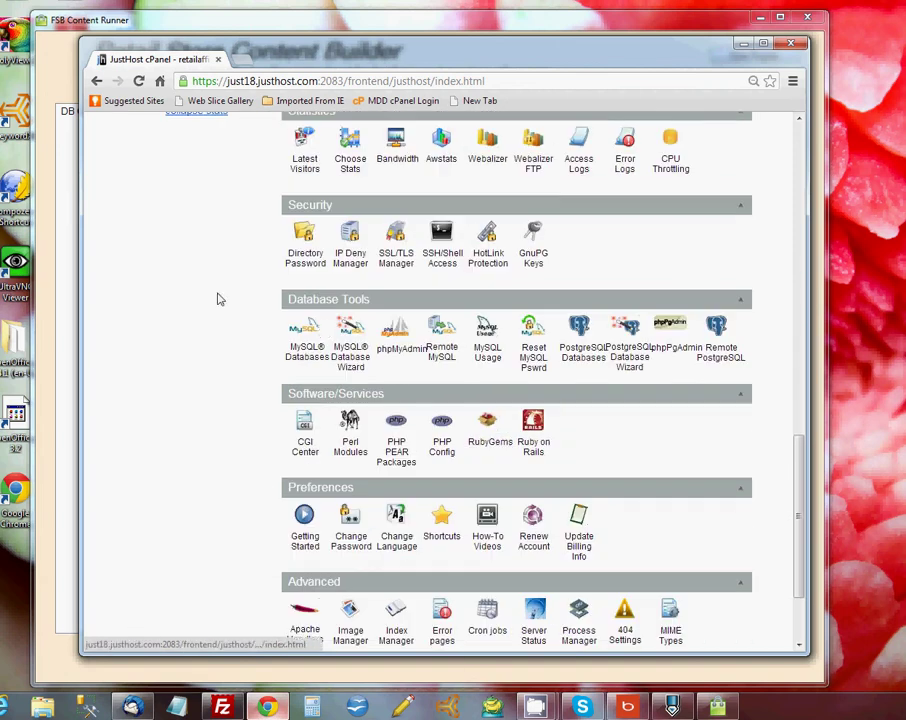
left_click(441, 356)
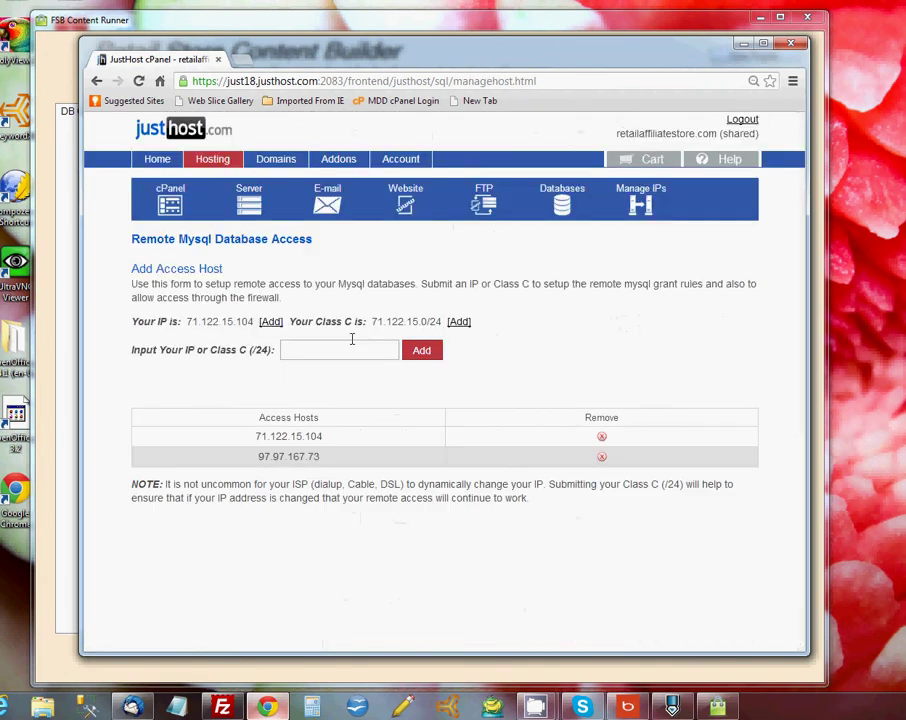
left_click(345, 348)
right_click(345, 350)
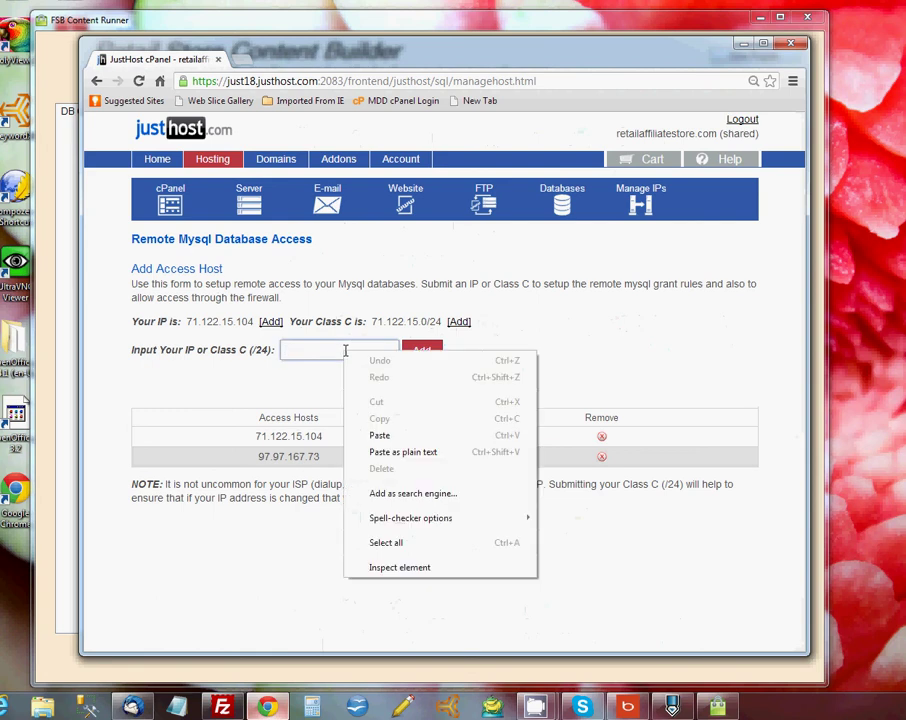
left_click(379, 435)
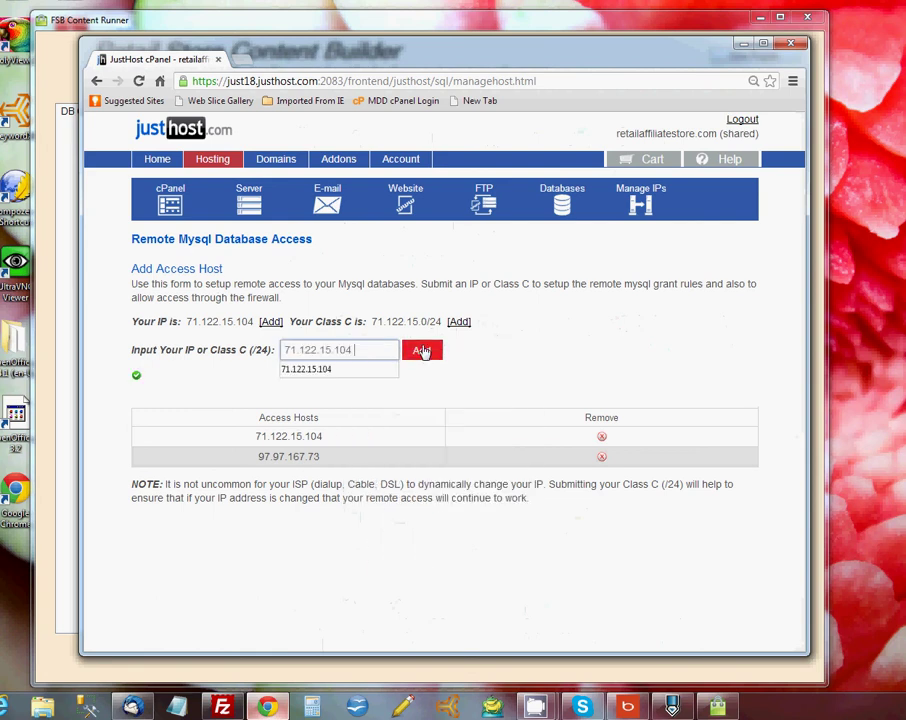
left_click(742, 45)
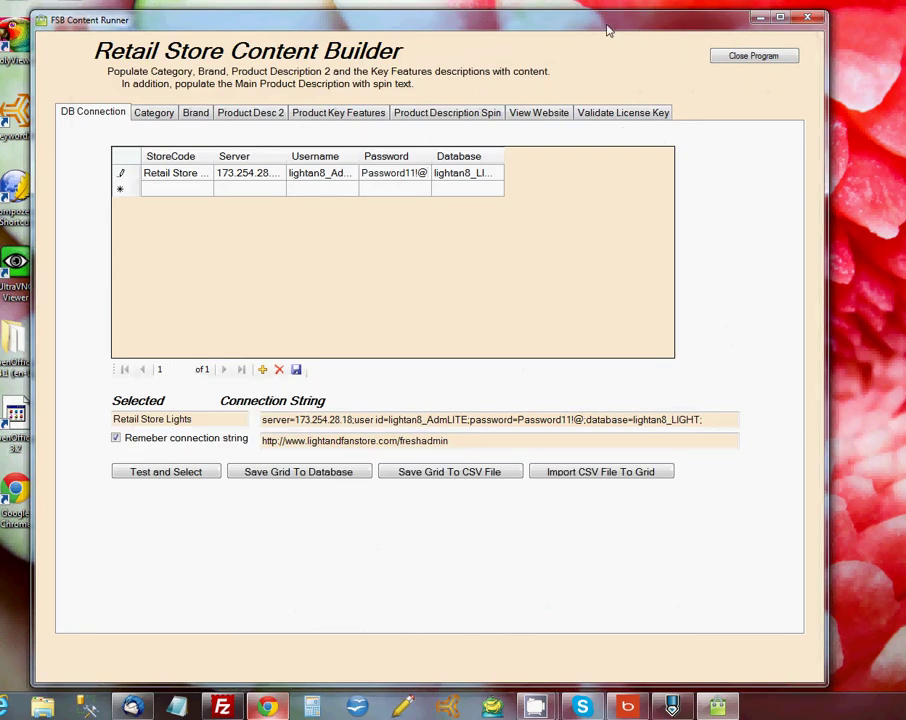
Test the Retail Store Lights connection successfully and view the store's admin login page
left_click(146, 477)
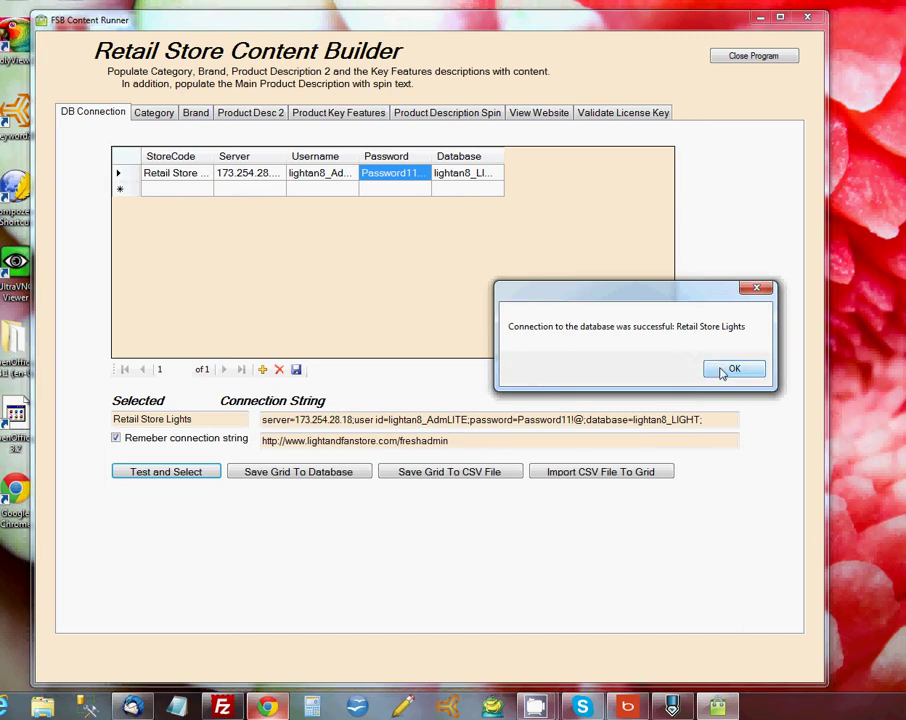
left_click(731, 369)
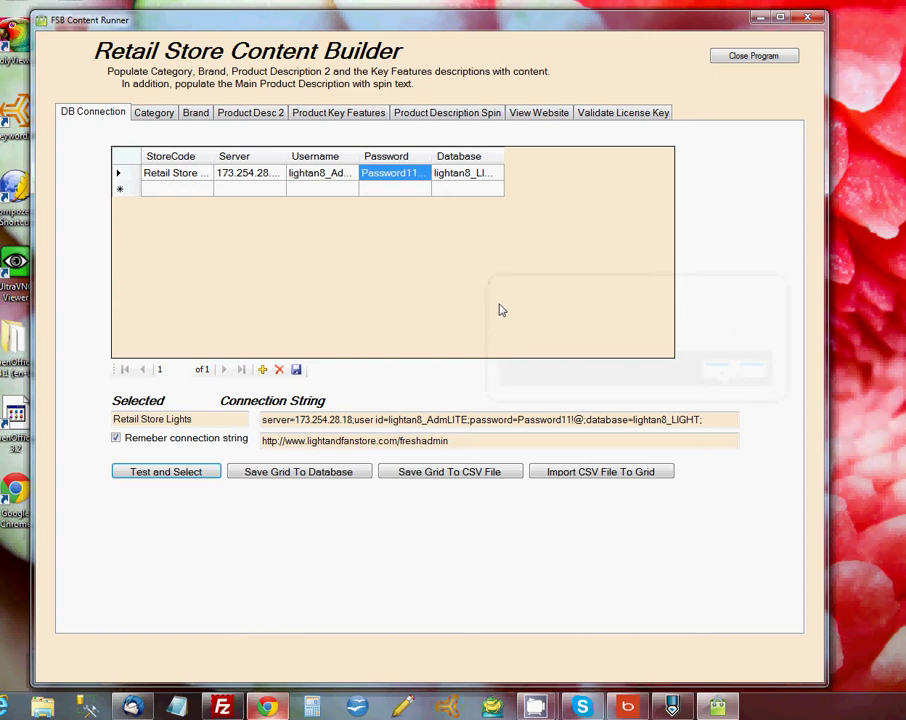
left_click(535, 115)
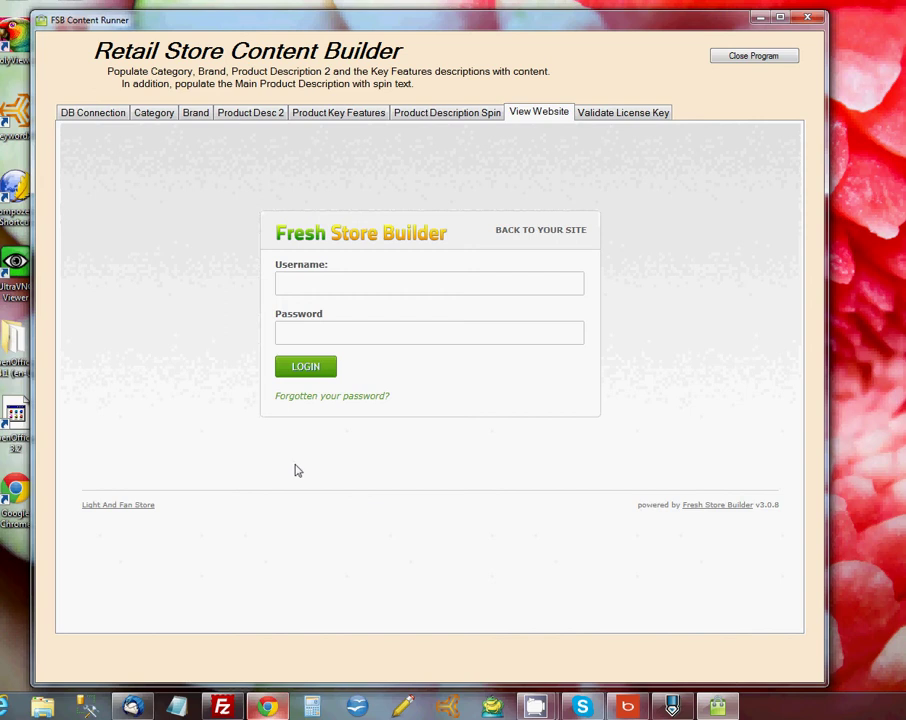
Switch to the DB Connection tab showing the saved Retail Store Lights connection
left_click(91, 115)
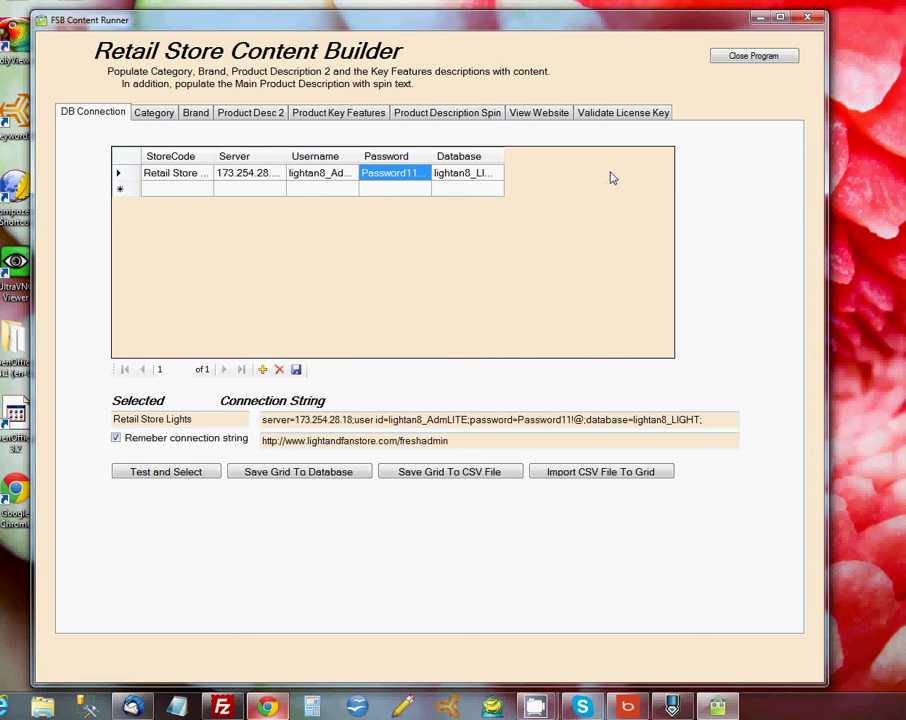
Save the grid as StoreConnectionsExport.csv in My Documents and acknowledge the success message
left_click(441, 474)
left_click(92, 208)
left_click(113, 222)
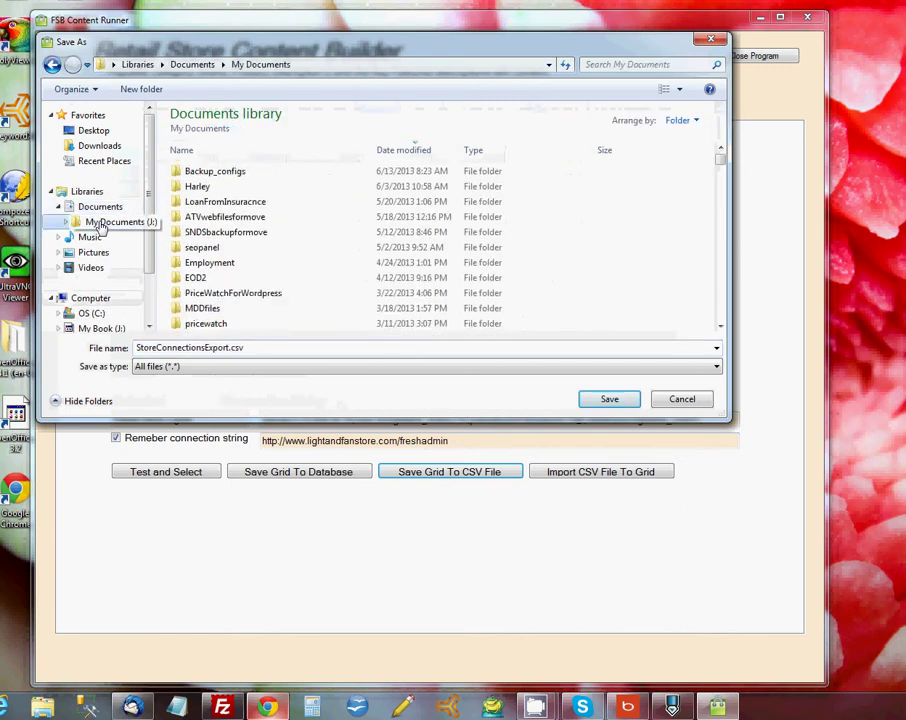
left_click(609, 398)
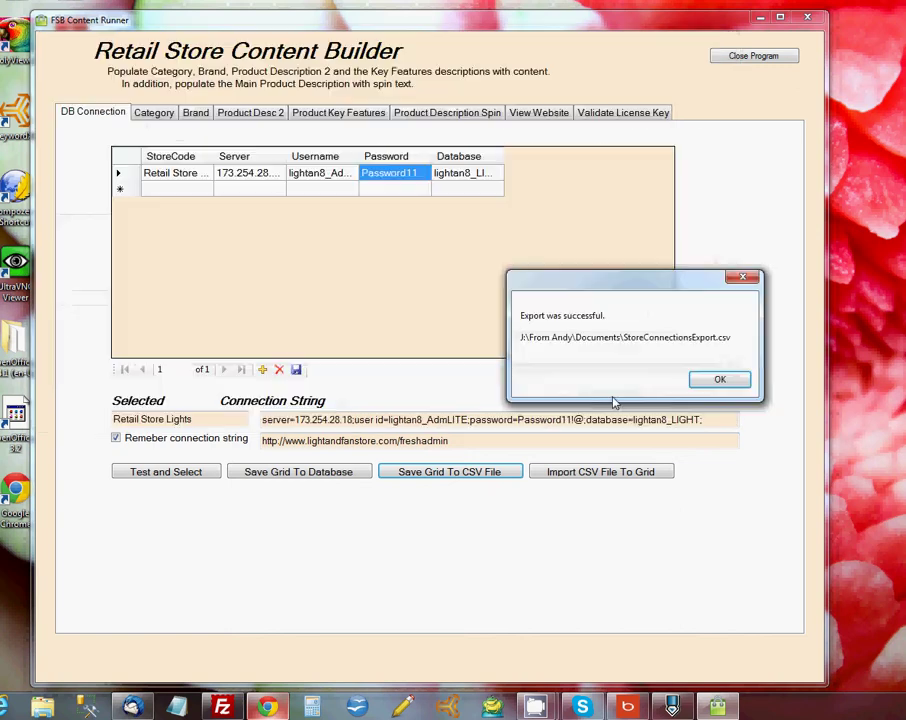
left_click(718, 381)
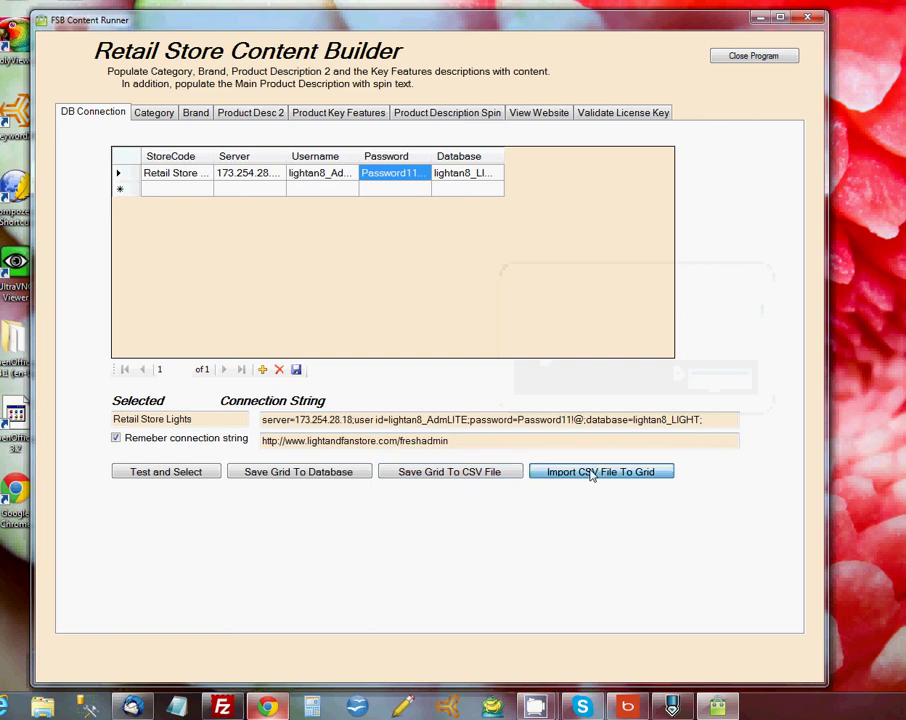
Import StoreConnectionsExport.csv from My Documents, loading five store rows including Fan Store
left_click(590, 476)
left_click(85, 207)
left_click(100, 225)
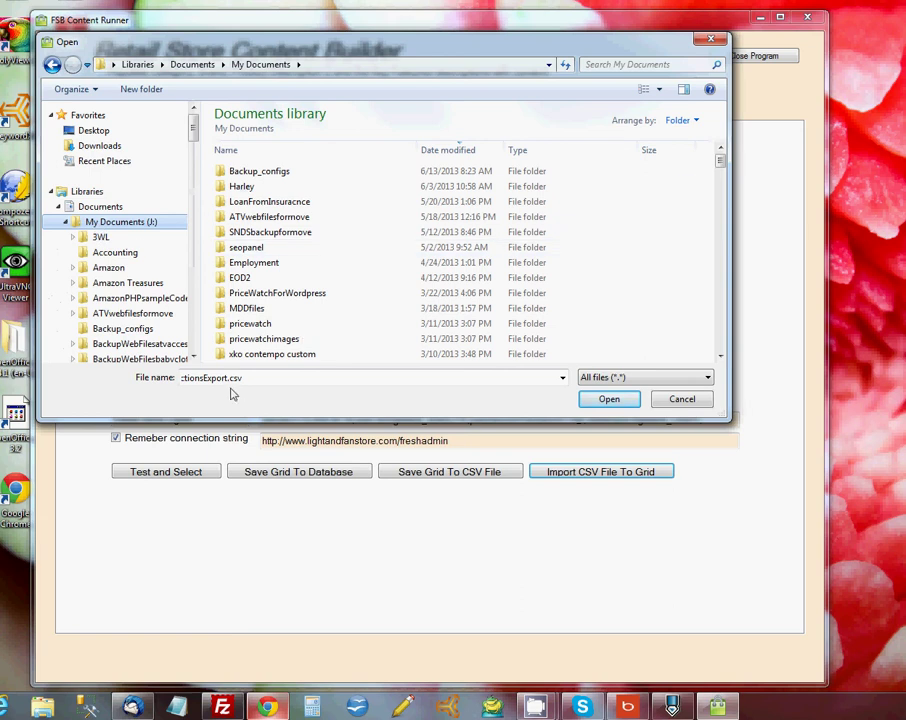
double_click(228, 378)
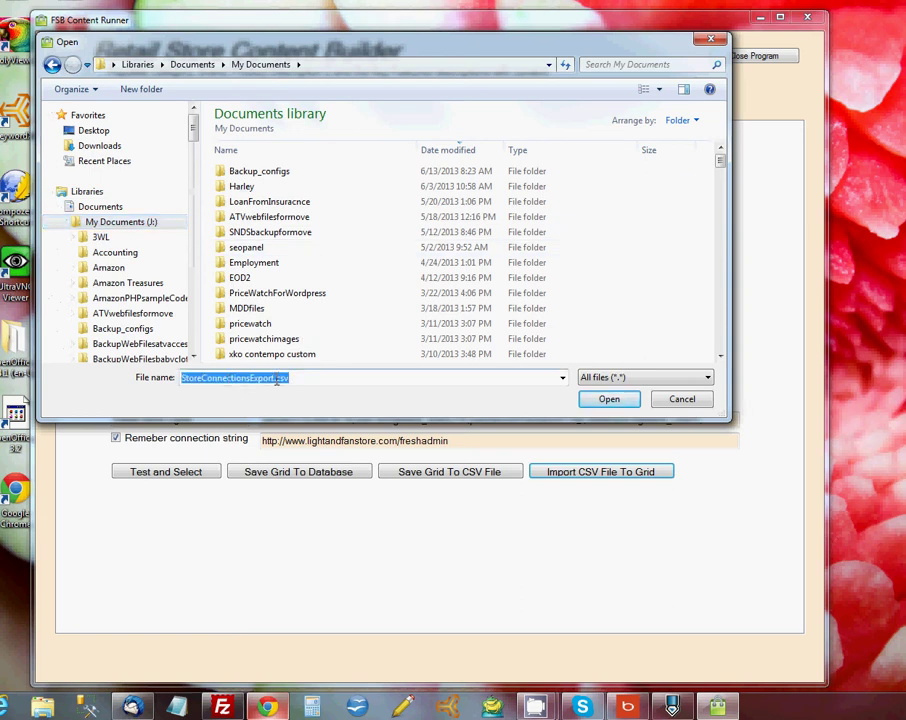
left_click(276, 378)
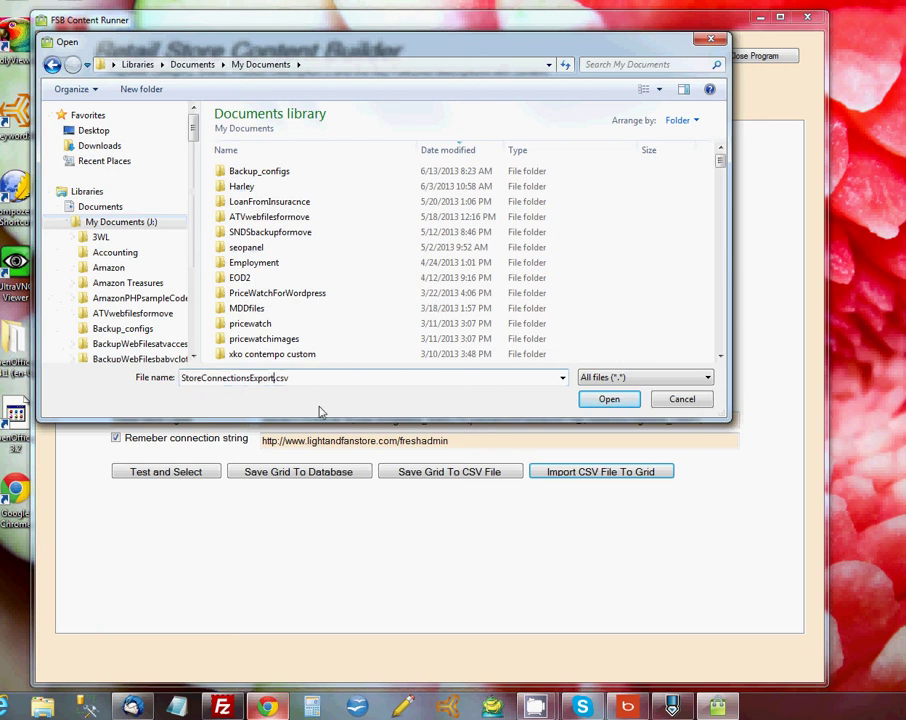
type("Save")
key("Return")
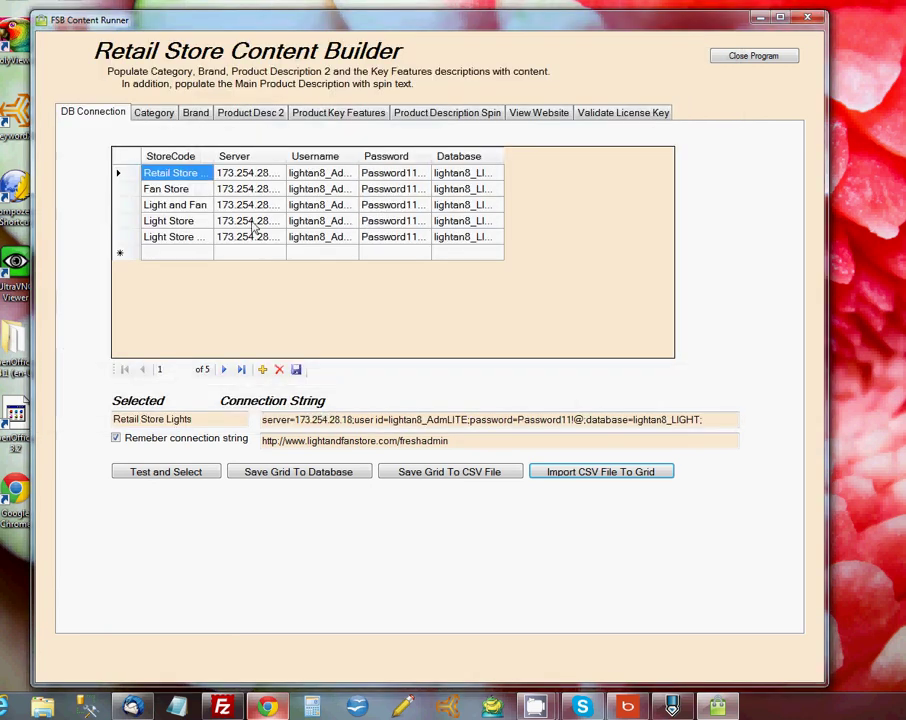
Auto-fit the StoreCode, Server, Username and Database columns so each store's full values show
double_click(213, 156)
double_click(302, 156)
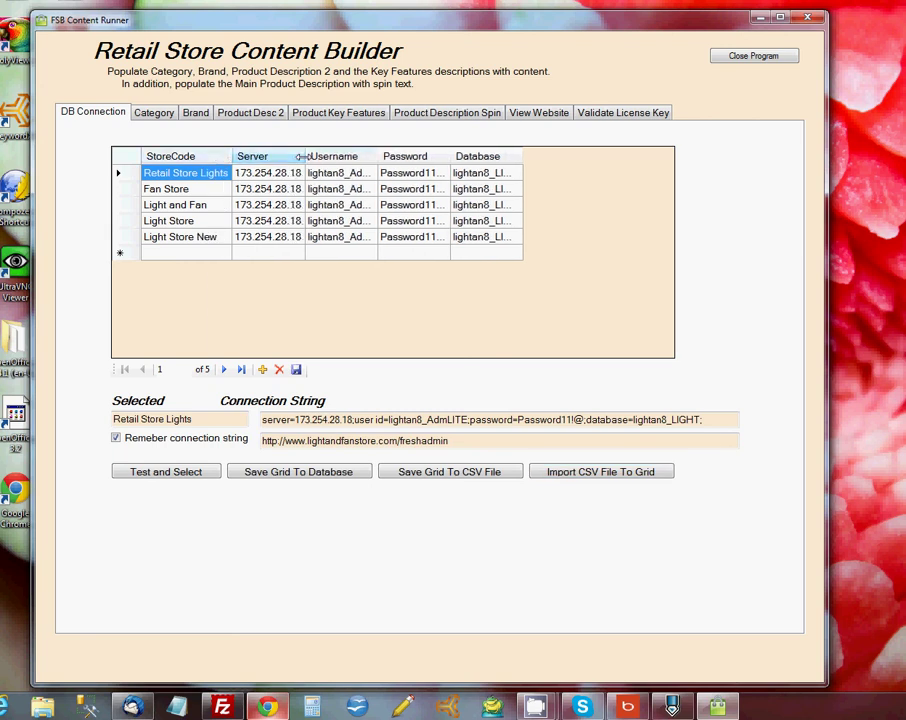
double_click(377, 156)
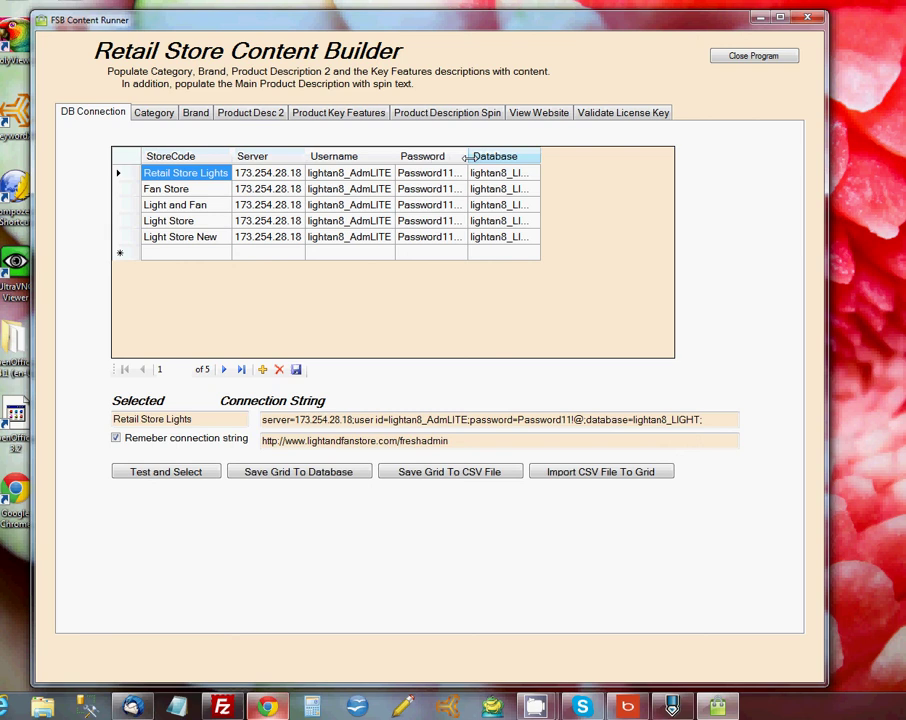
double_click(539, 156)
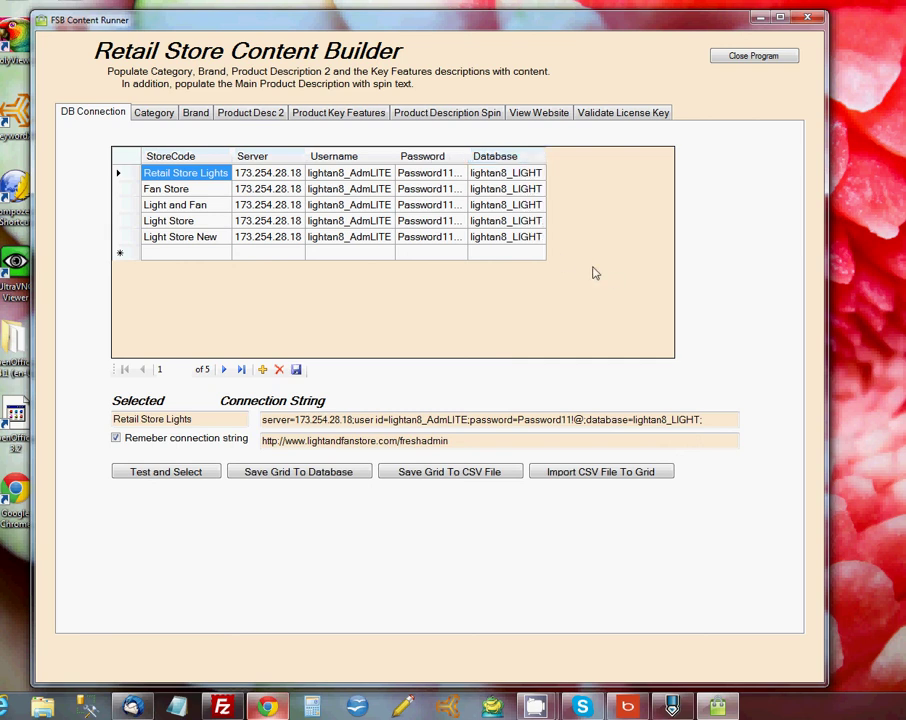